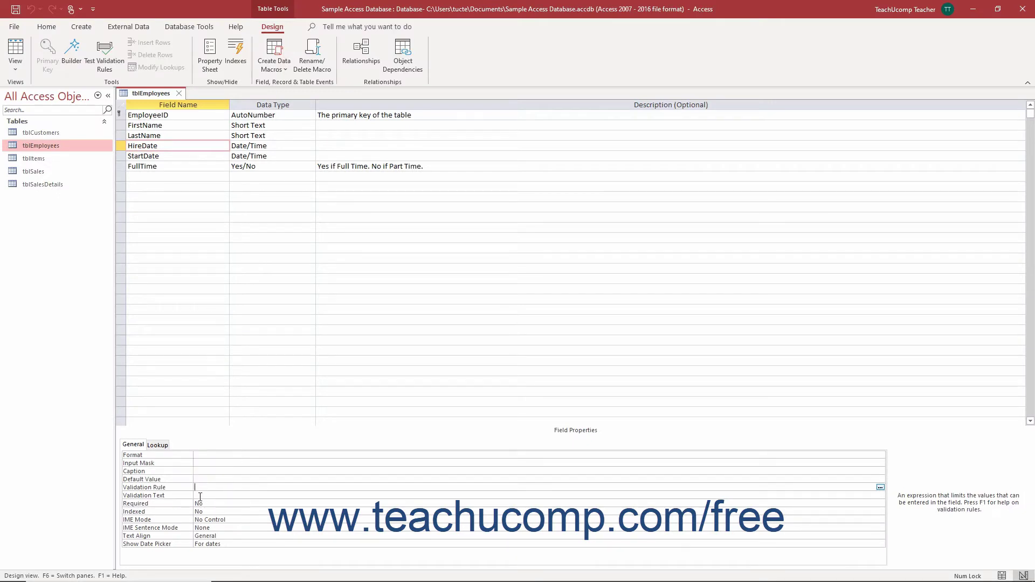
Point out the Validation Text and Validation Rule properties in the field properties pane
left_click(199, 495)
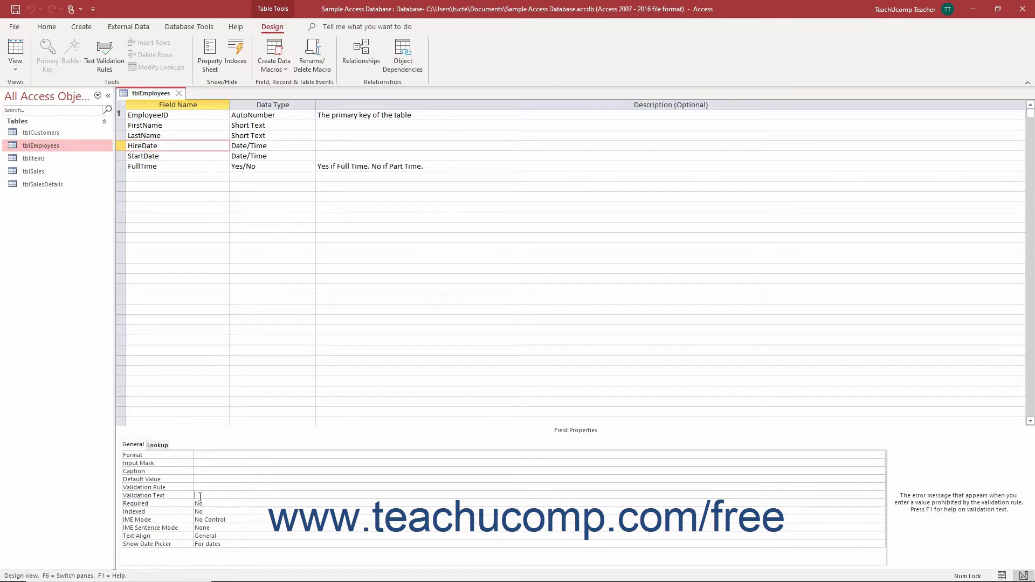
left_click(200, 487)
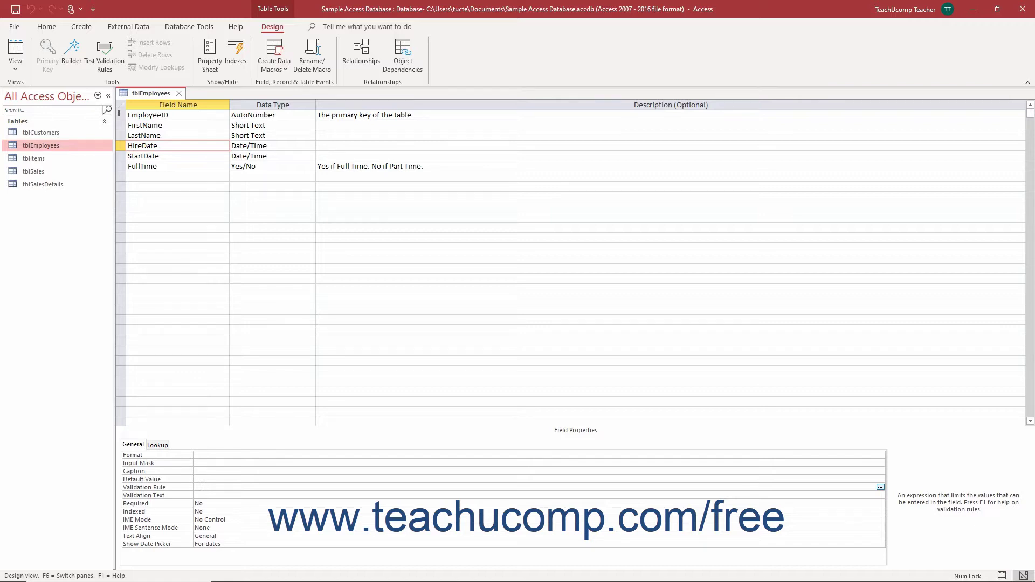
left_click(198, 496)
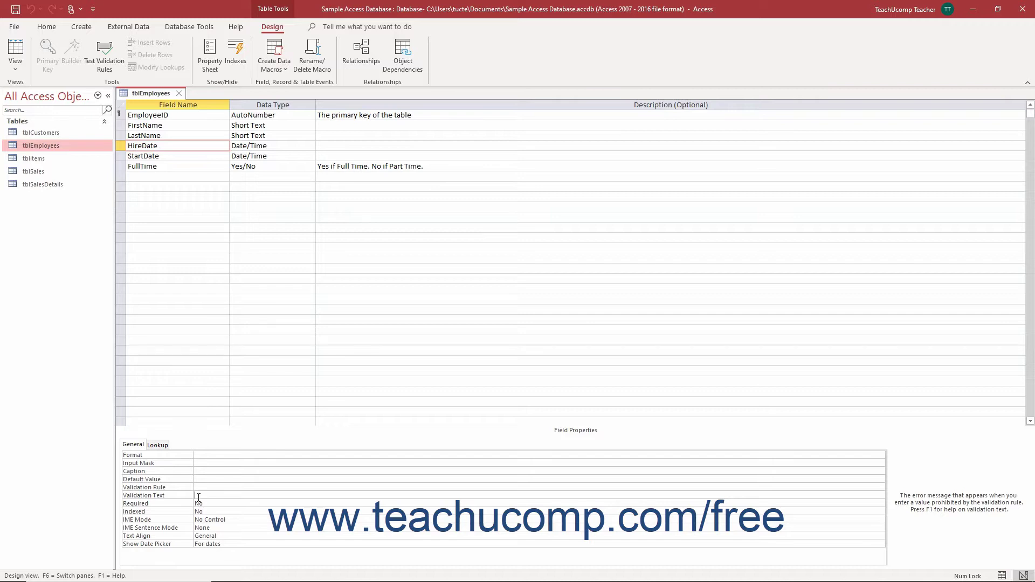
Close tblEmployees and reopen it in Design view from the Navigation Pane
left_click(179, 94)
left_click(87, 147)
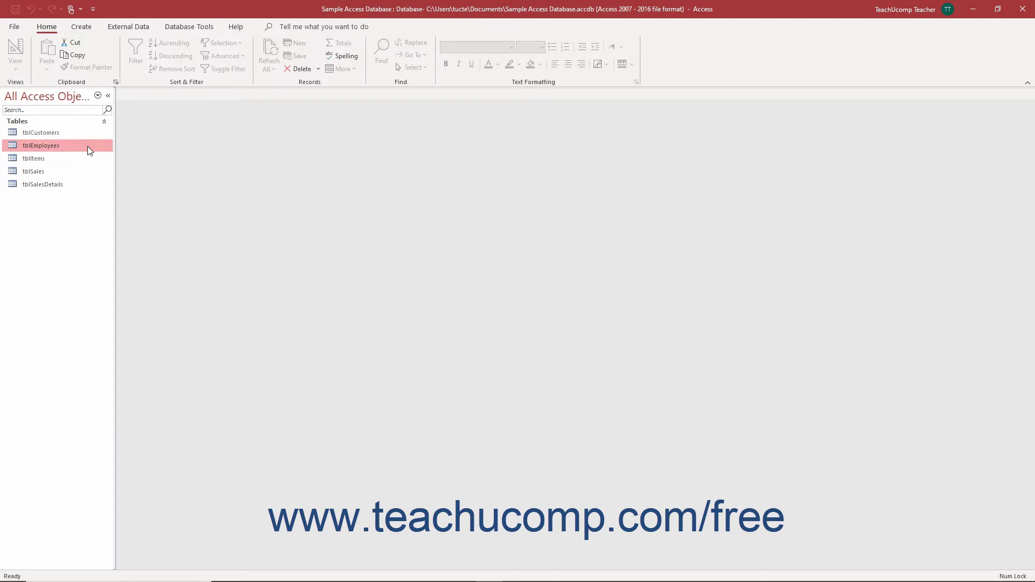
right_click(89, 149)
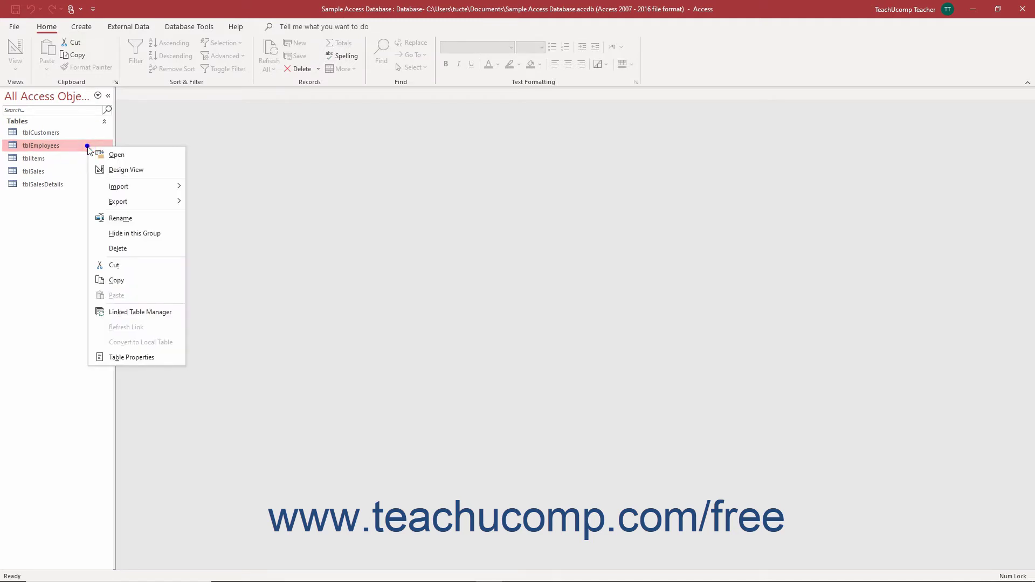
left_click(113, 170)
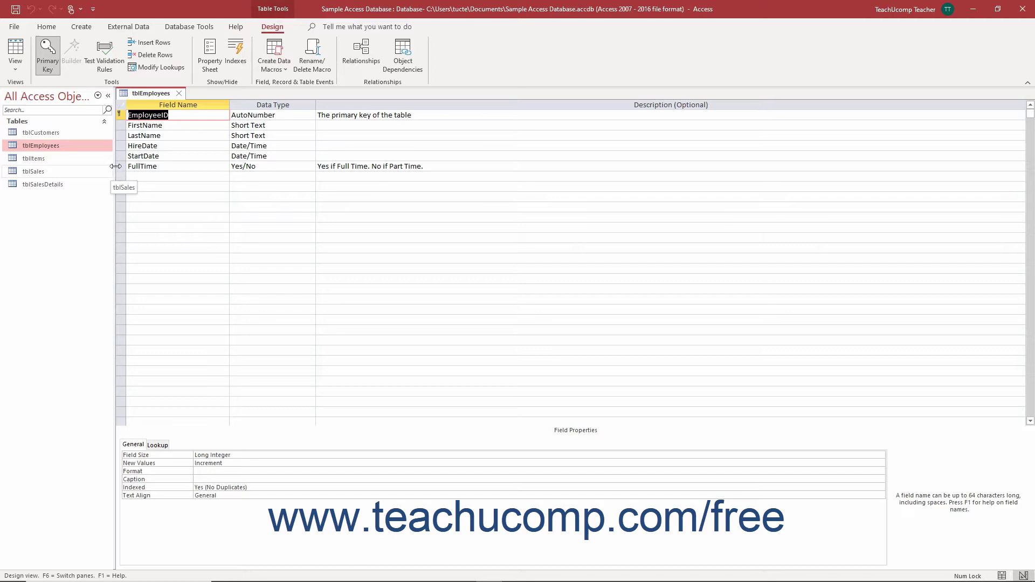
Select the HireDate field and place the cursor in its empty Validation Rule box
left_click(122, 145)
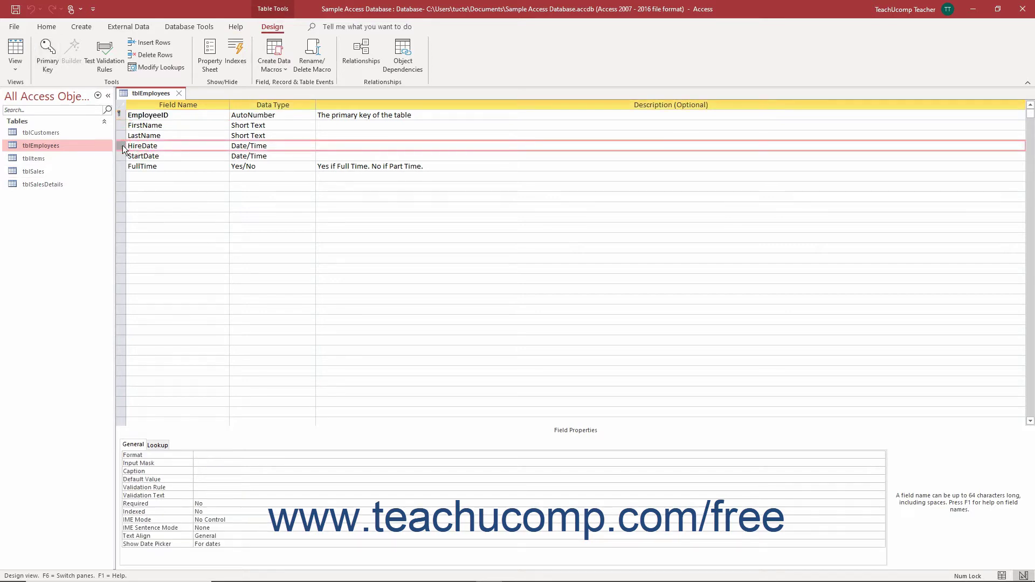
left_click(133, 444)
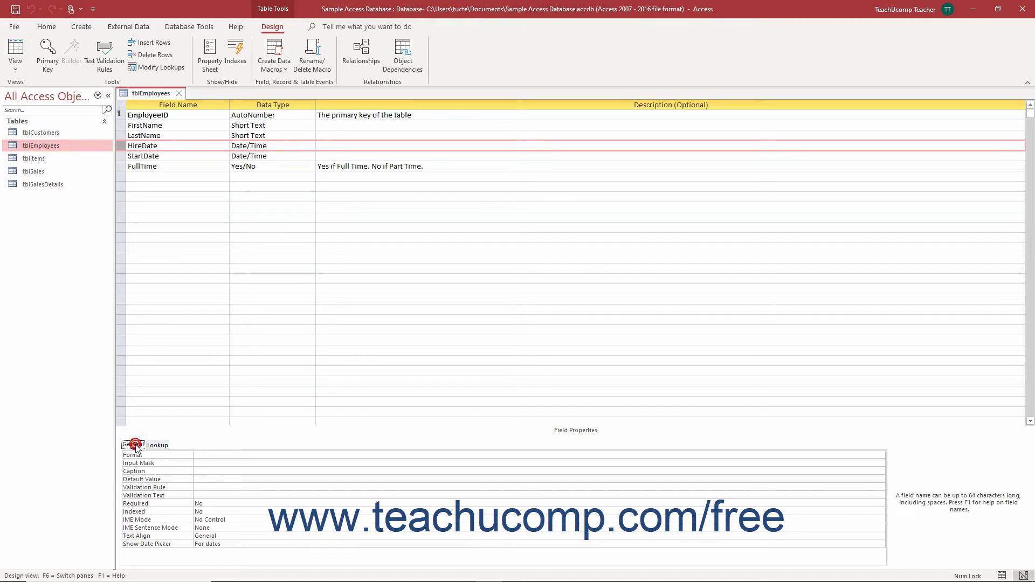
left_click(200, 488)
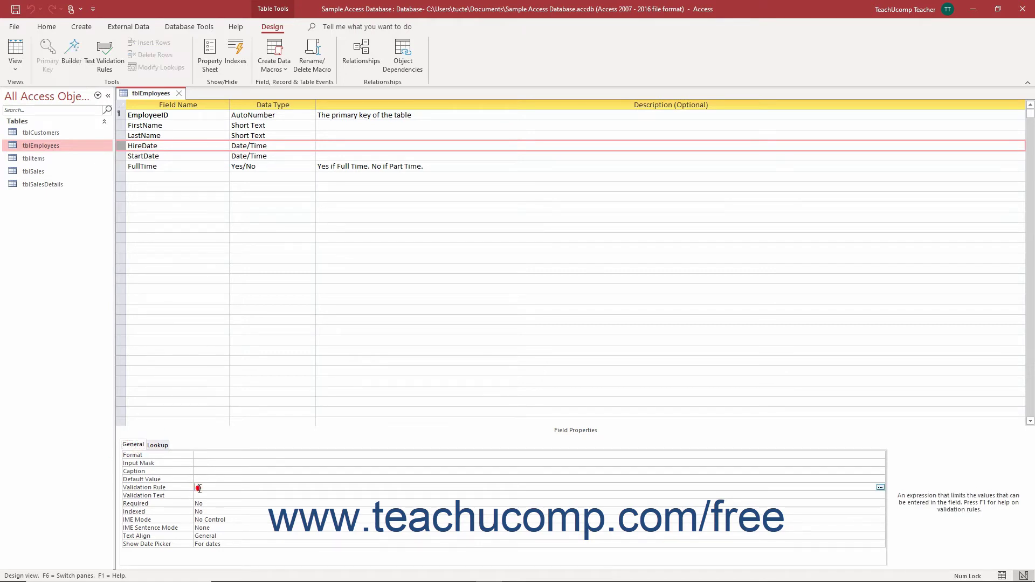
Build the HireDate validation rule <=Now() in the Expression Builder using the <= operator and Date/Time Now function
left_click(881, 489)
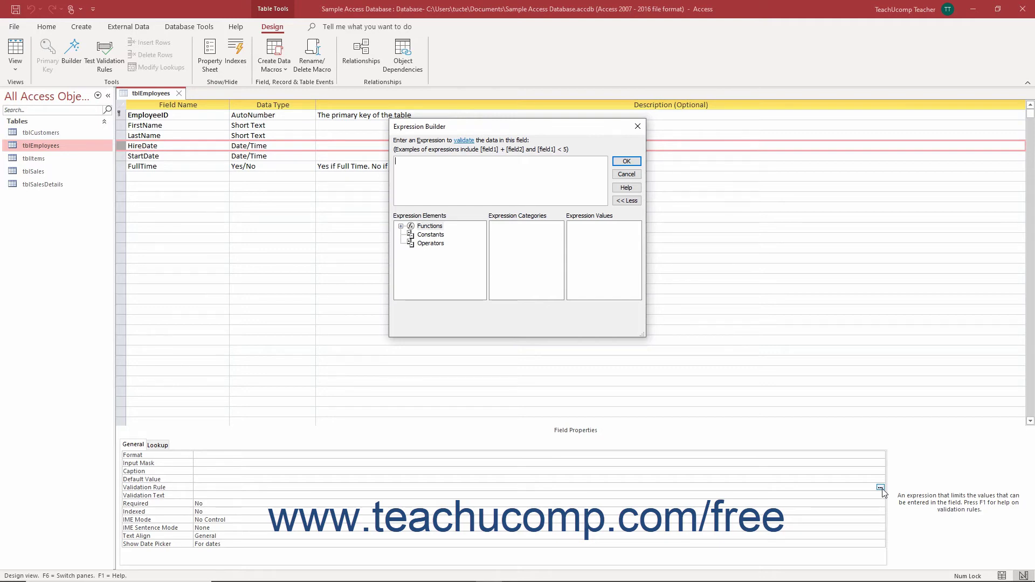
left_click(440, 245)
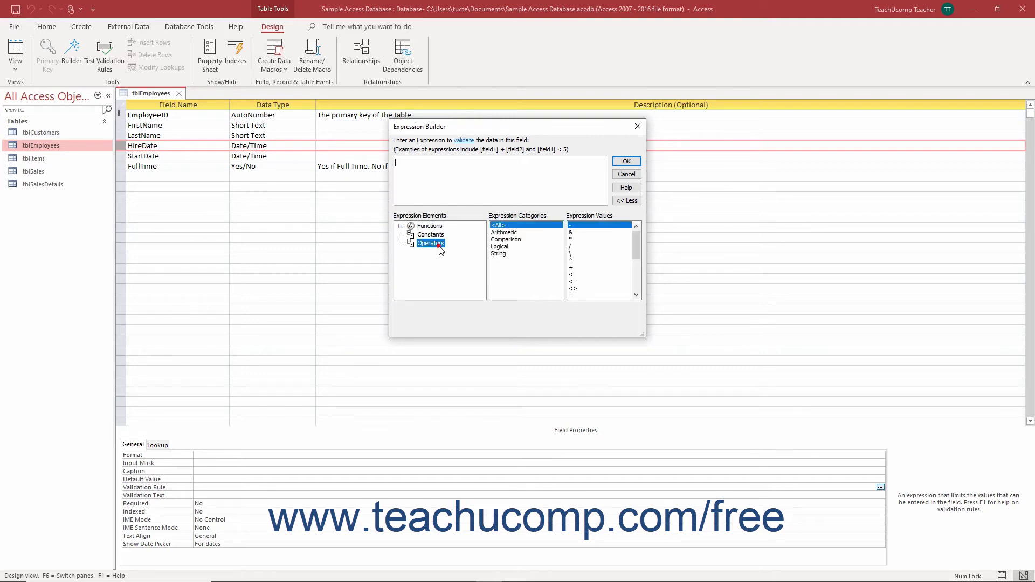
double_click(572, 282)
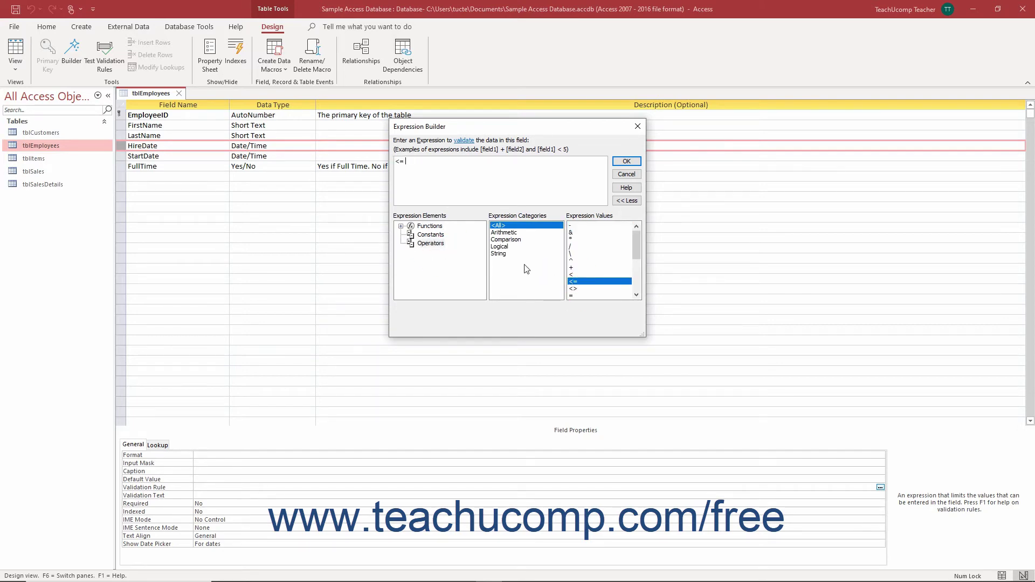
left_click(434, 226)
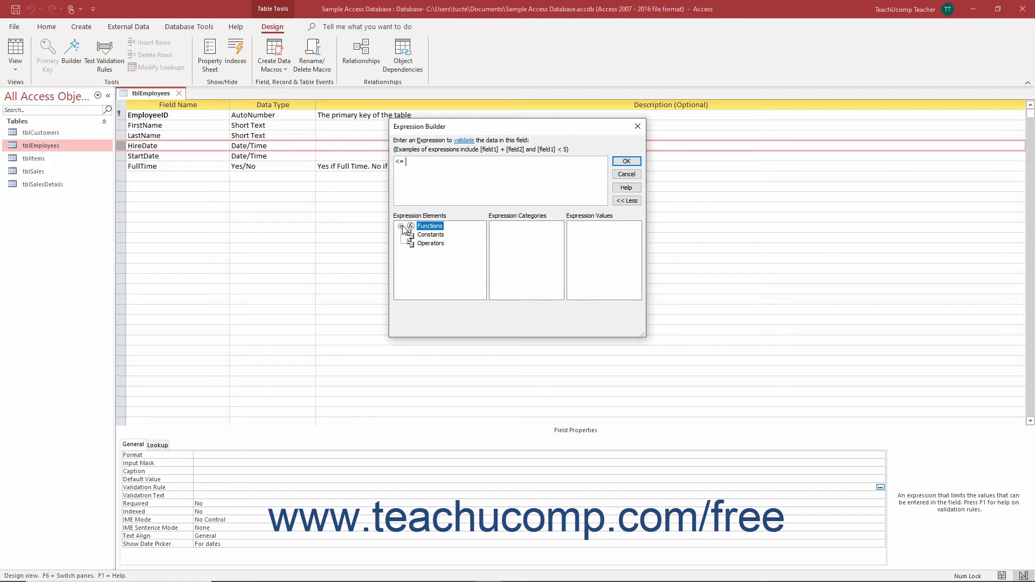
left_click(402, 227)
left_click(434, 235)
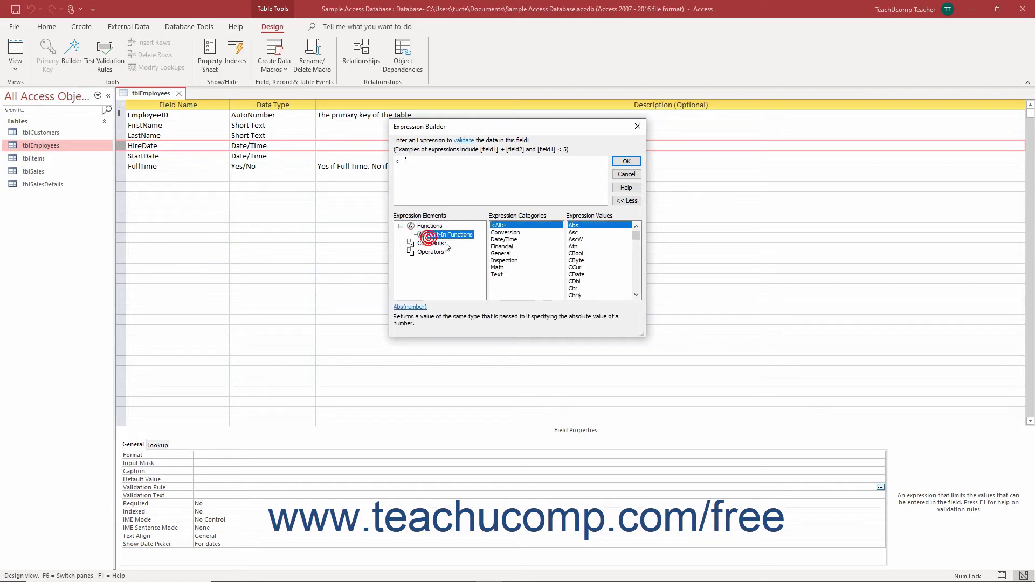
left_click(503, 239)
scroll(594, 252, "down", 3)
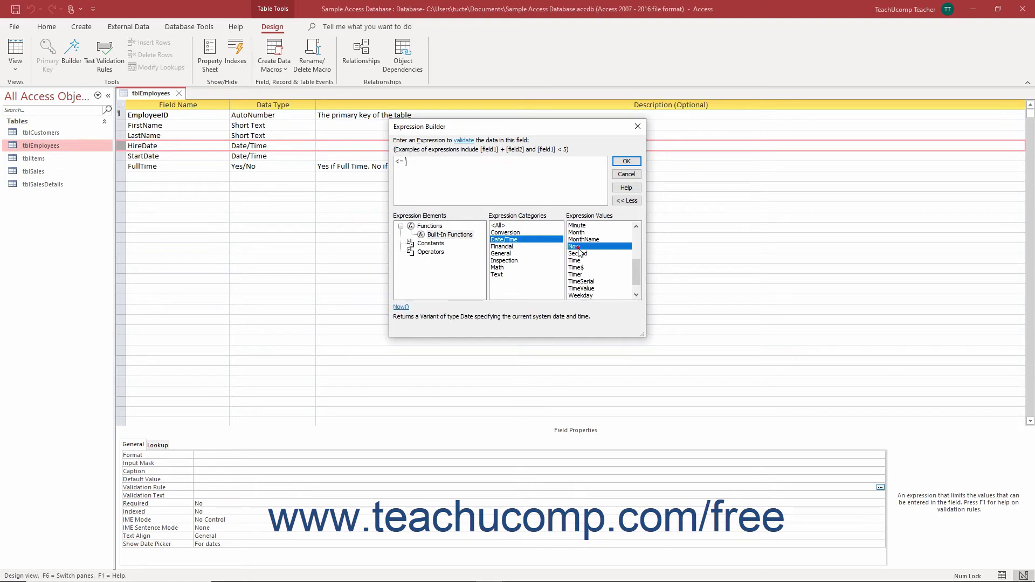
double_click(574, 247)
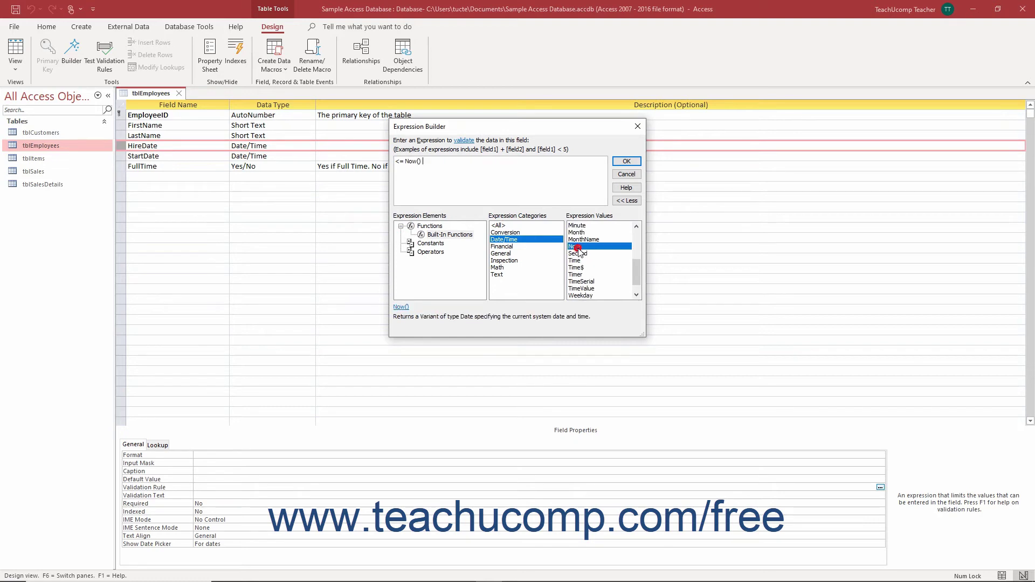
left_click(624, 162)
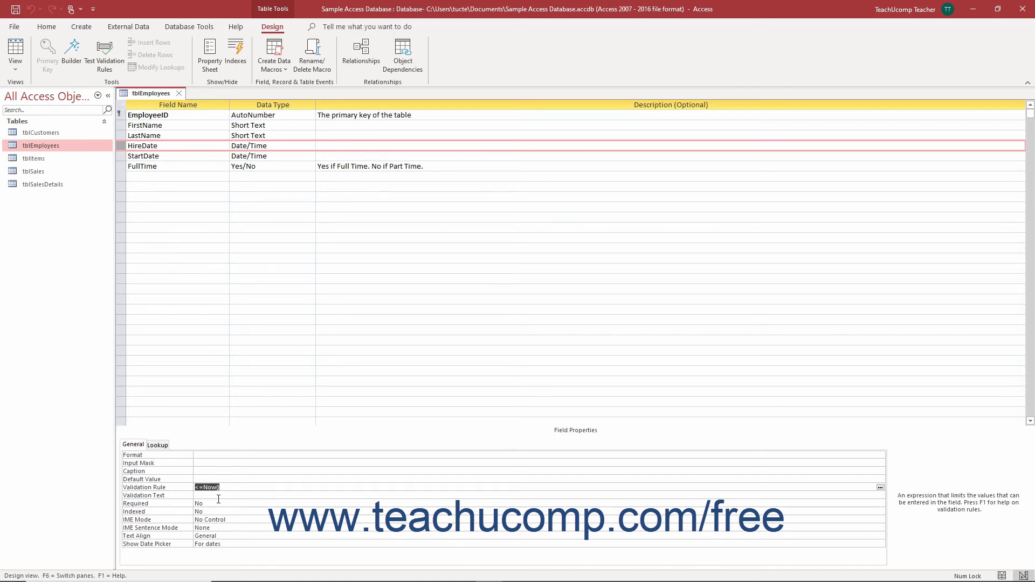
Enter 'Hire date cannot be a future value! Please re-enter. Thanks!' as HireDate's Validation Text
left_click(218, 499)
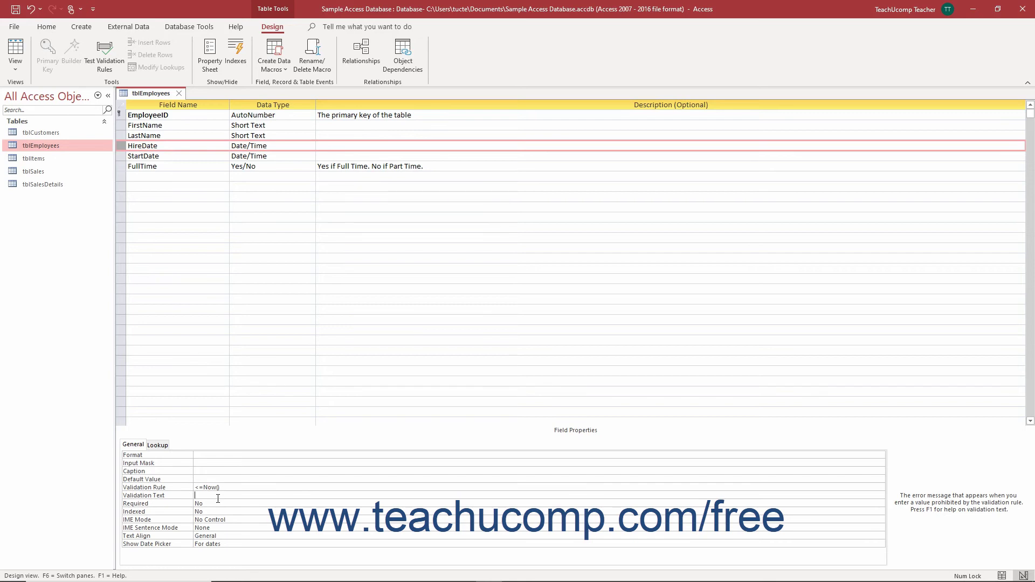
type("Hire date cannot be a future value! Please re-enter. Thanks!")
left_click(229, 490)
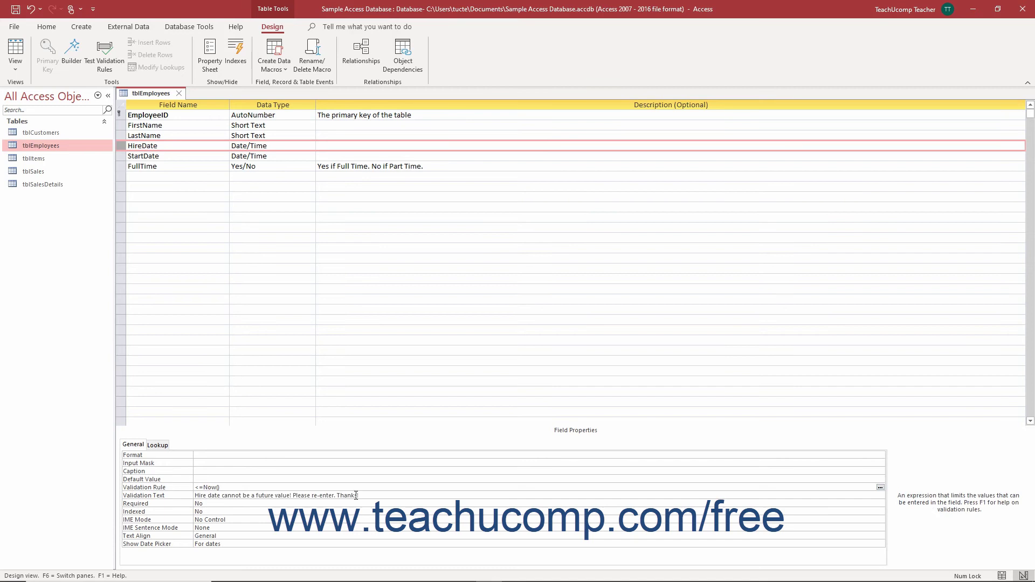
Save the table, test existing data against the new rule, and switch to Datasheet view
left_click(15, 10)
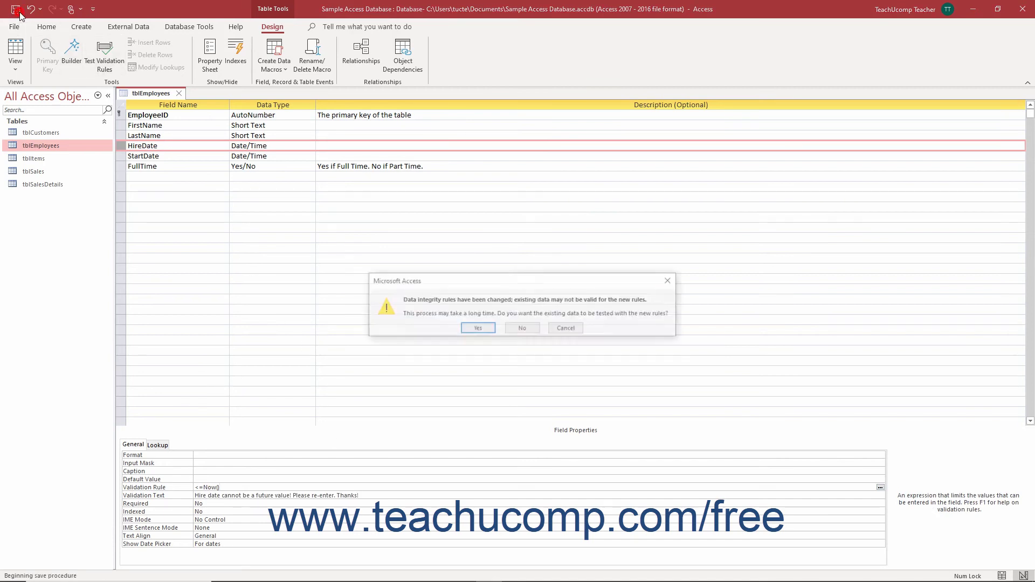
left_click(475, 329)
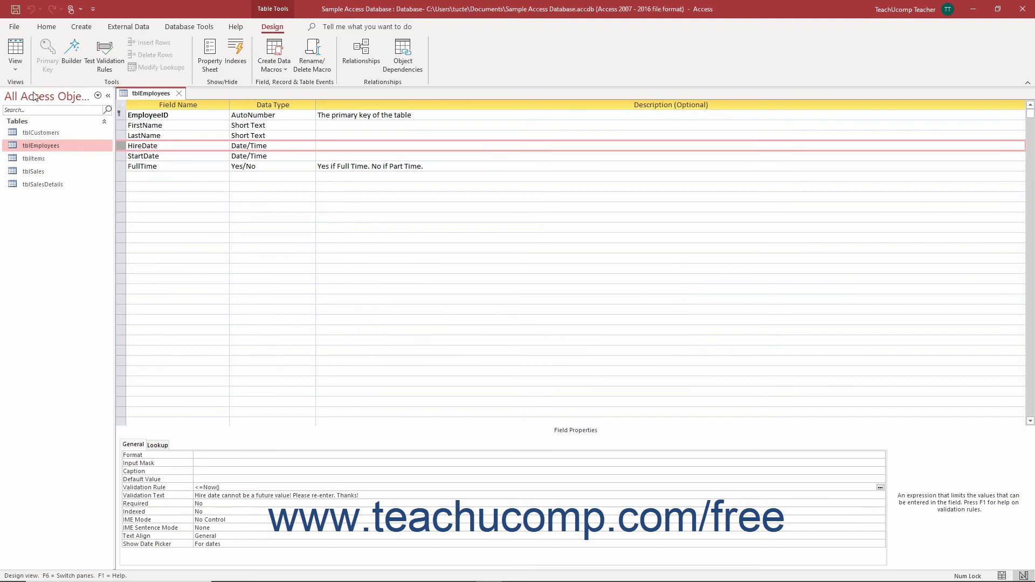
left_click(15, 48)
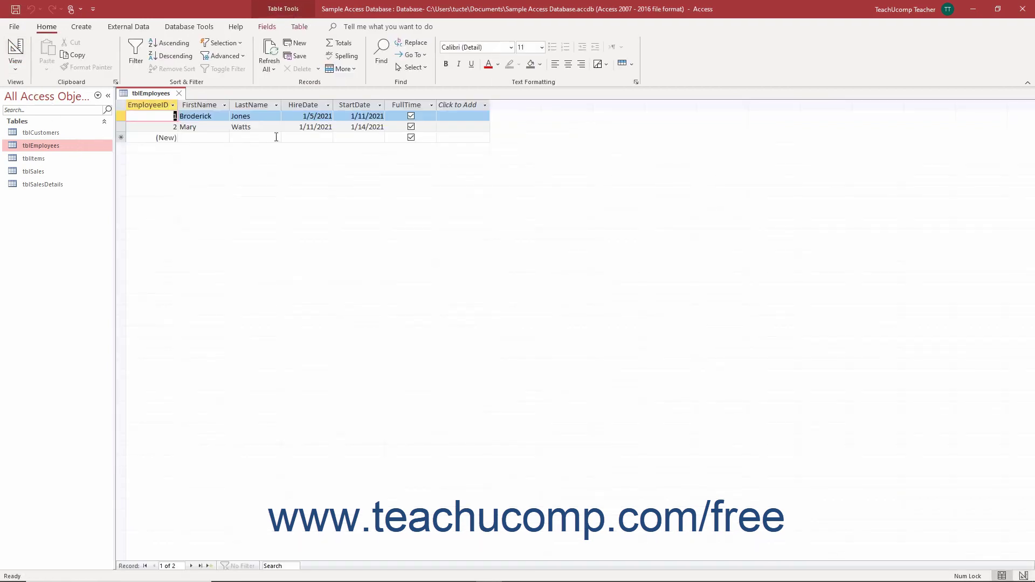
Change the second employee's HireDate to the future date 7/16/2021 and commit it
left_click(297, 126)
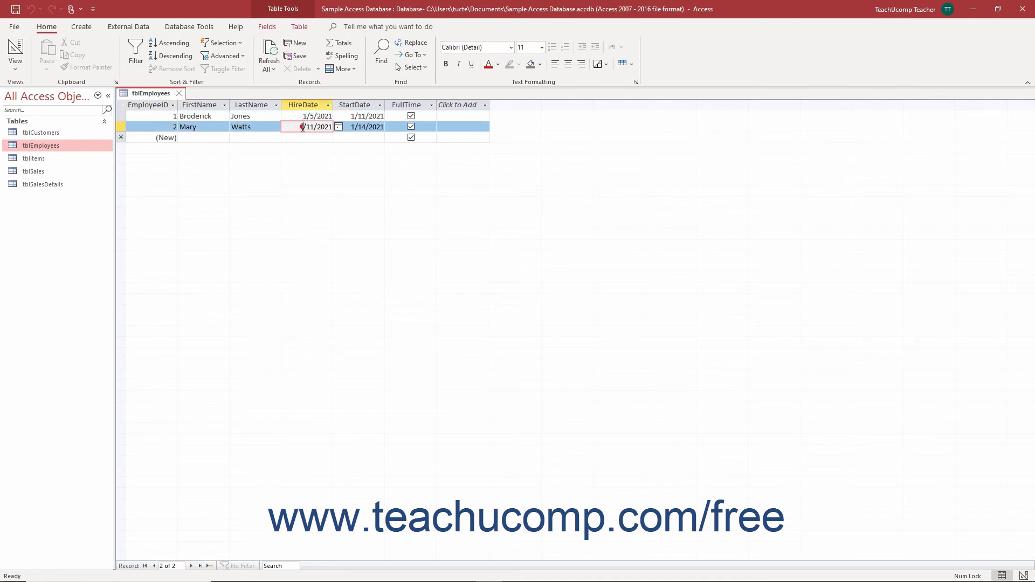
key("Delete")
type("7")
key("Right")
key("Right")
key("Right")
key("BackSpace")
type("6")
key("Tab")
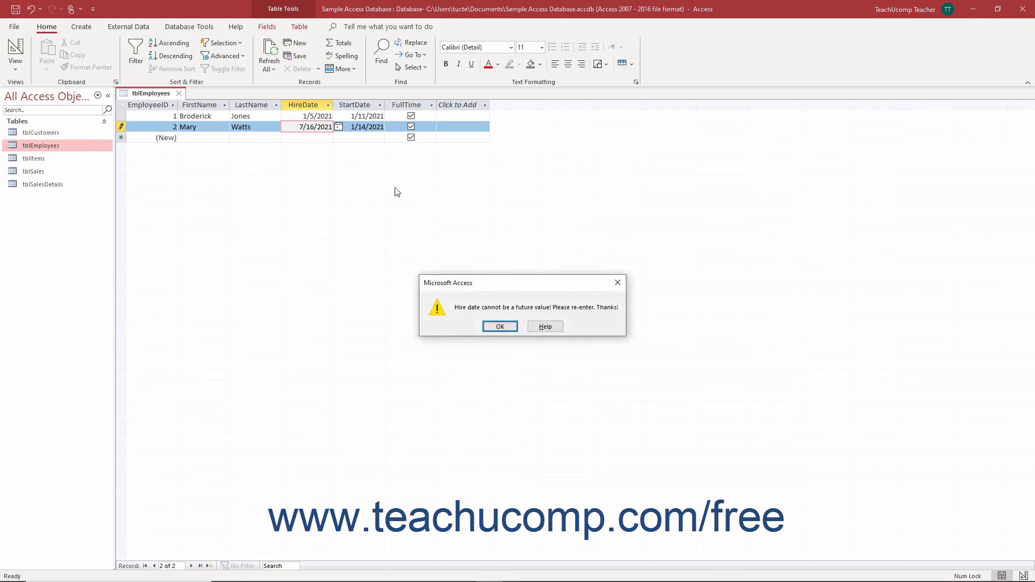
Dismiss the custom validation message and start correcting the day back to a past date
left_click(500, 326)
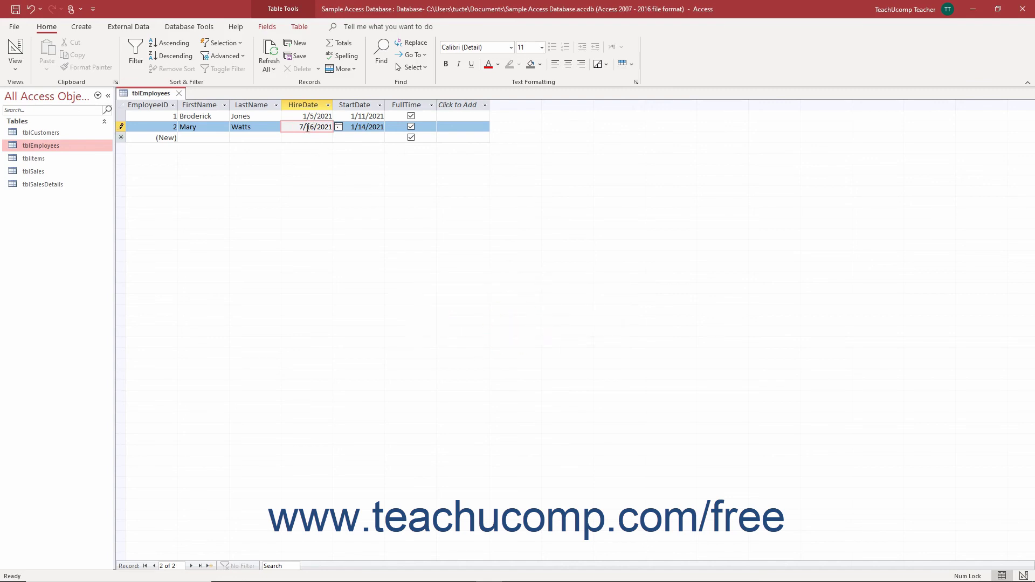
key("BackSpace")
type("1")
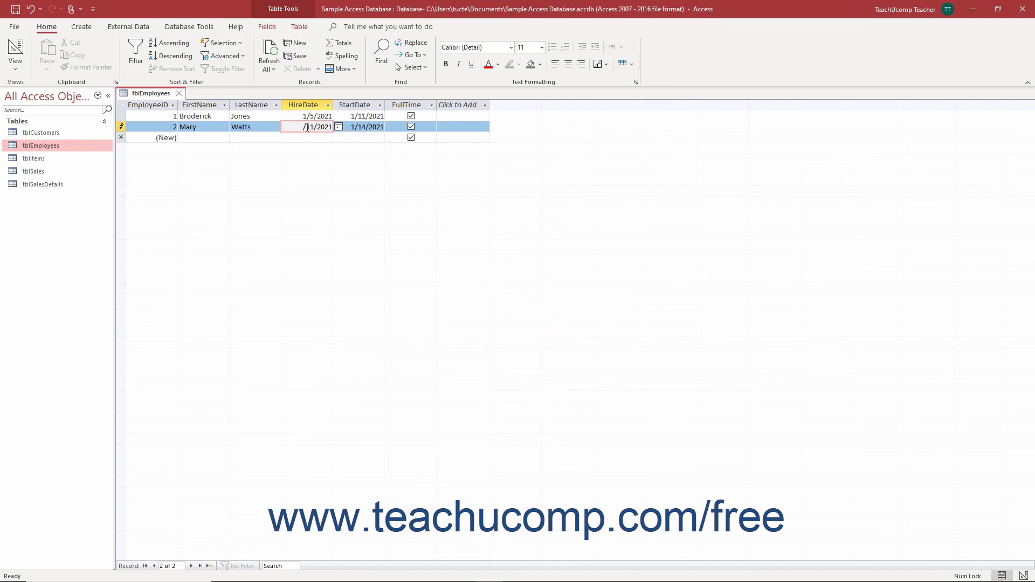